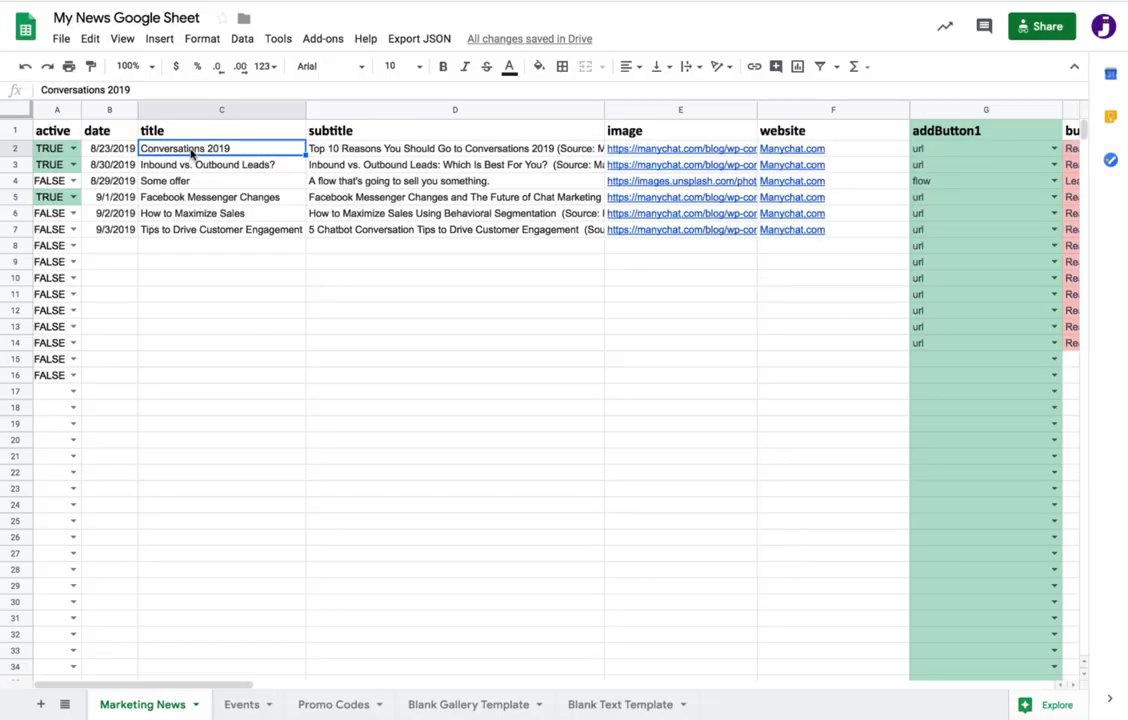
Review the first story's fields from subtitle and image through the button 1 caption, URL, phone number, target and action.
key(Right)
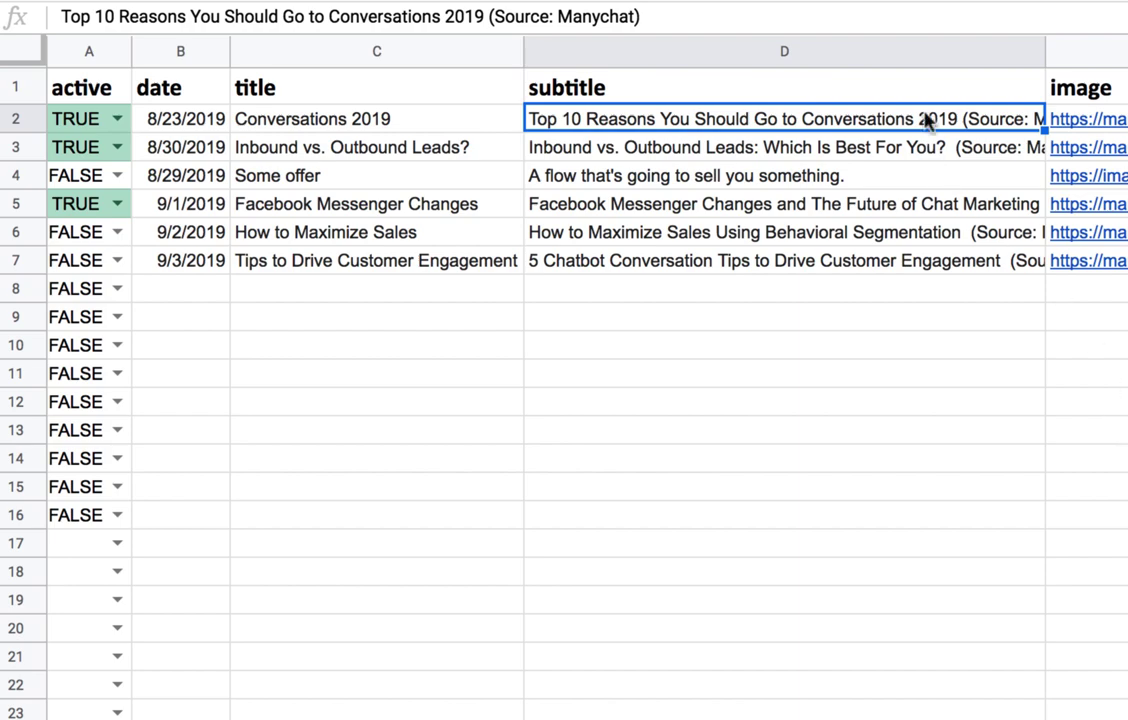
key(Right)
key(Right)
key(Right)
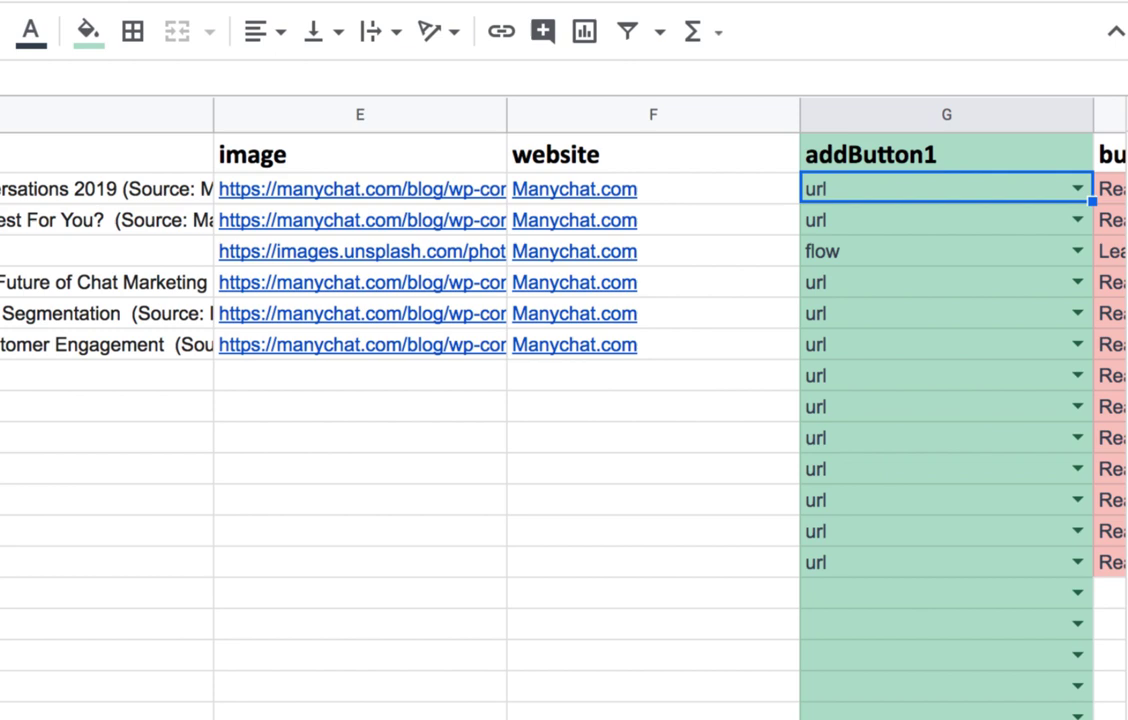
key(Right)
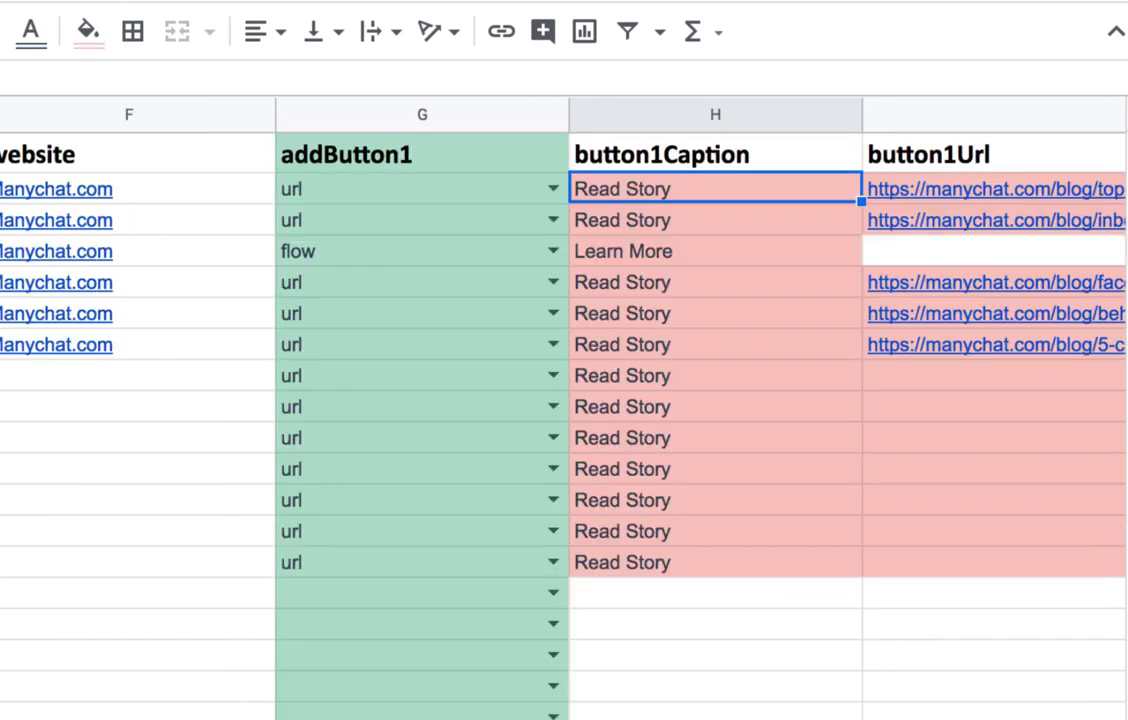
key(Right)
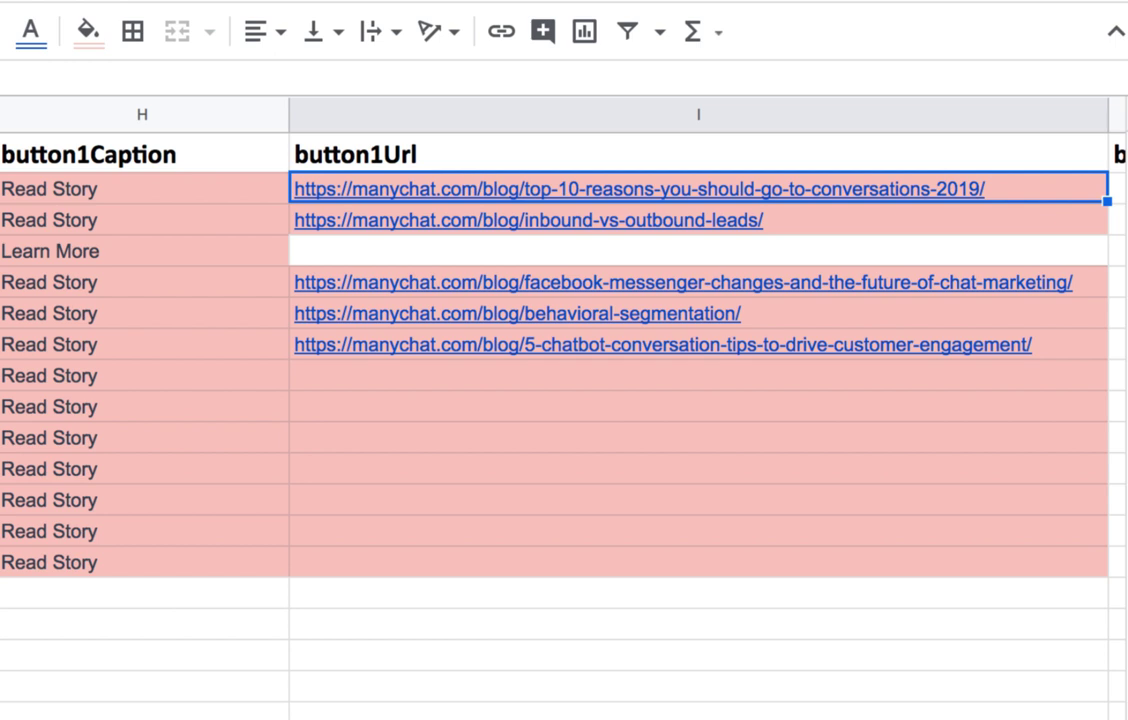
key(Right)
key(Right)
key(Right)
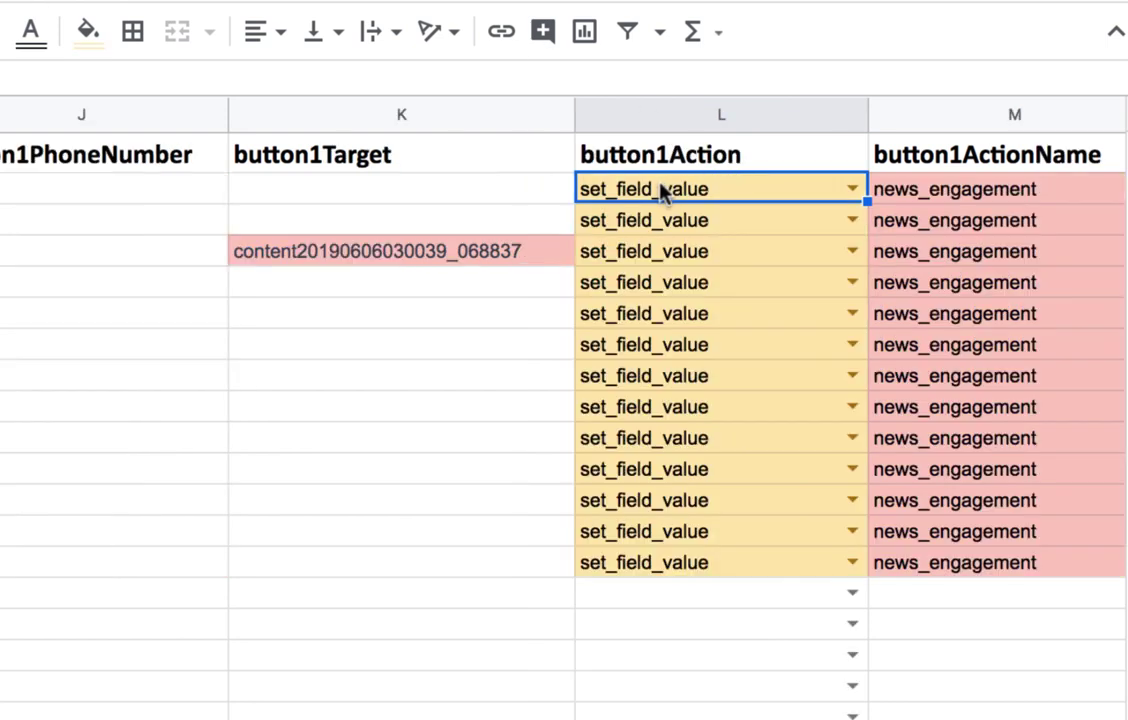
Check the available button1Action options, along with the first story's button1ActionName and button1ActionValue.
click(856, 188)
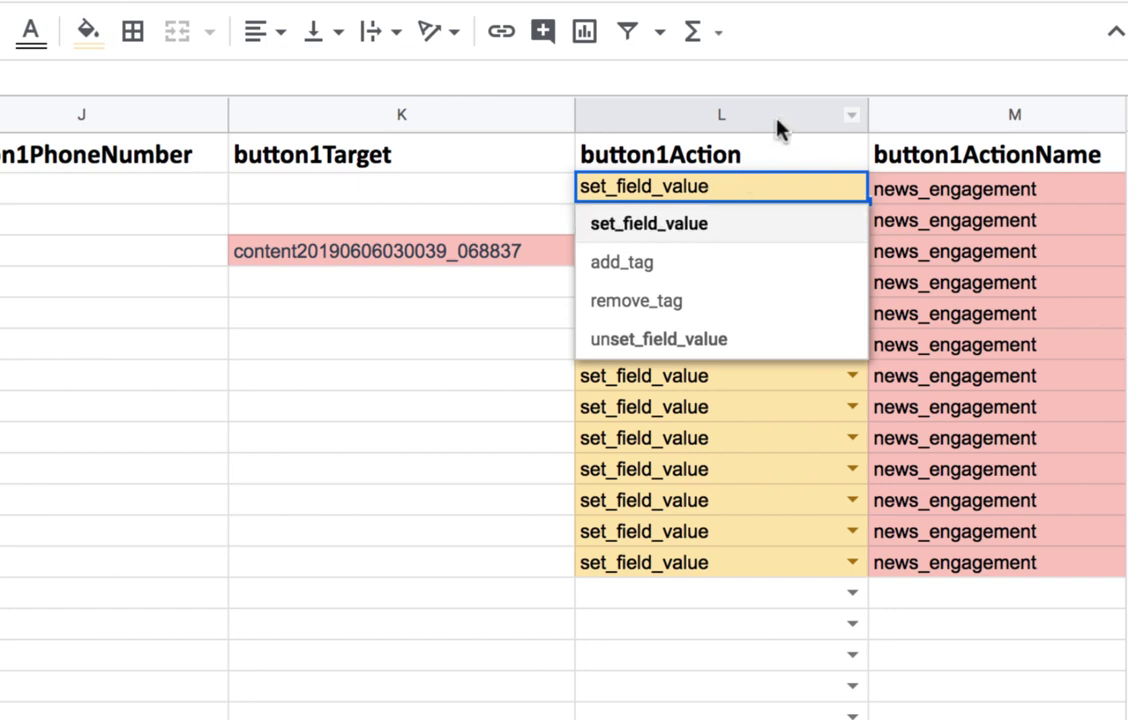
click(765, 162)
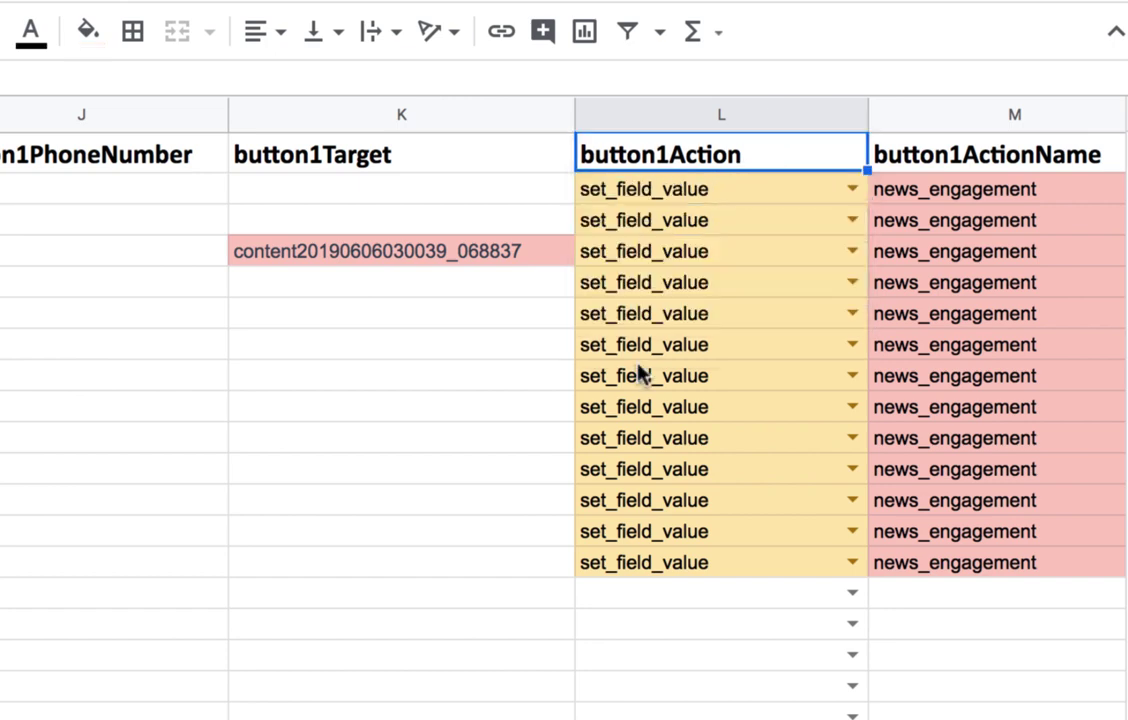
key(Right)
key(Down)
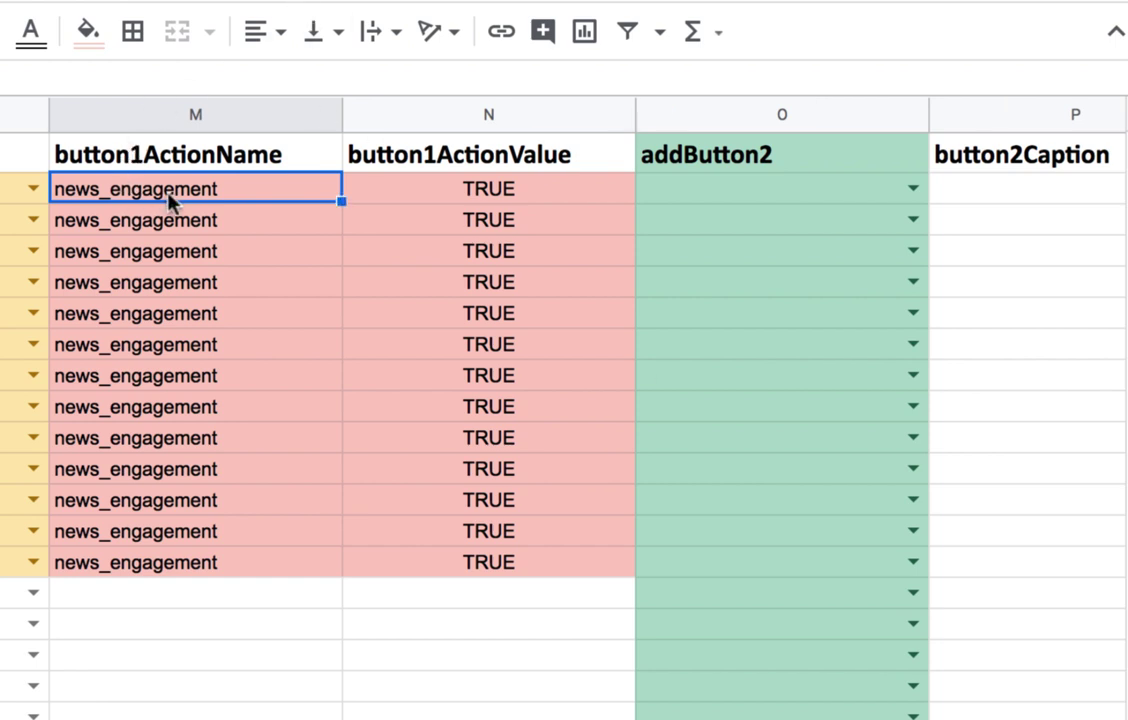
key(Right)
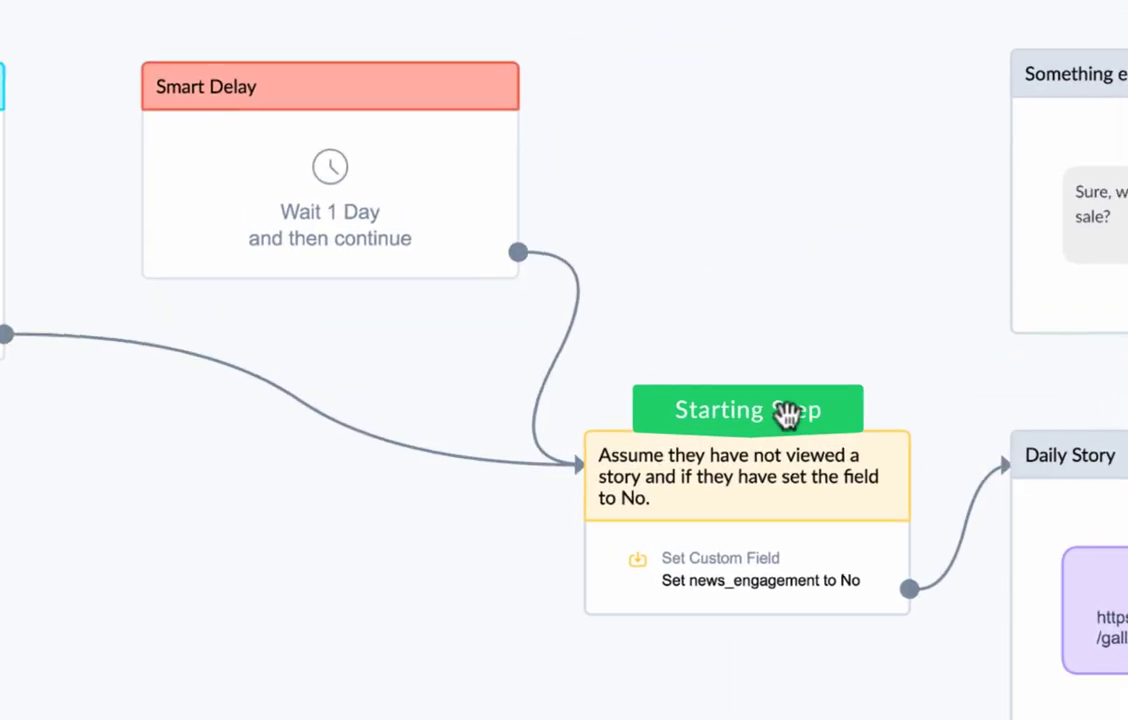
In the ManyChat flow, make the Smart Delay the starting step and check the news_engagement custom field action.
drag(785, 413, 380, 70)
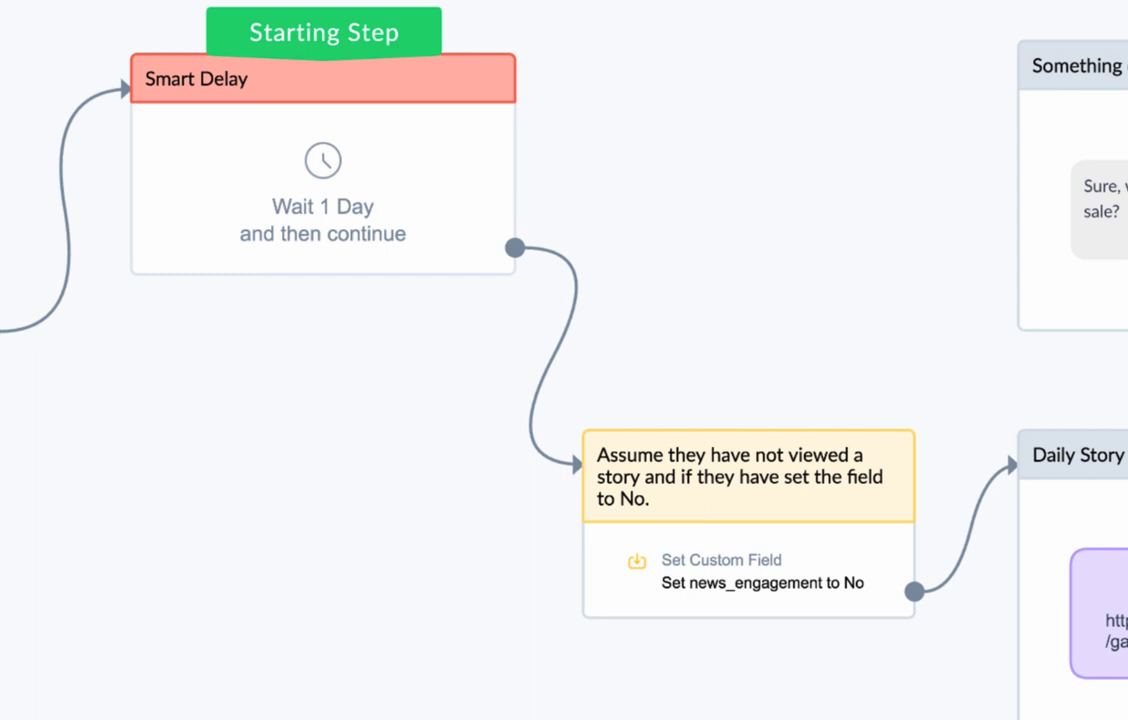
click(805, 602)
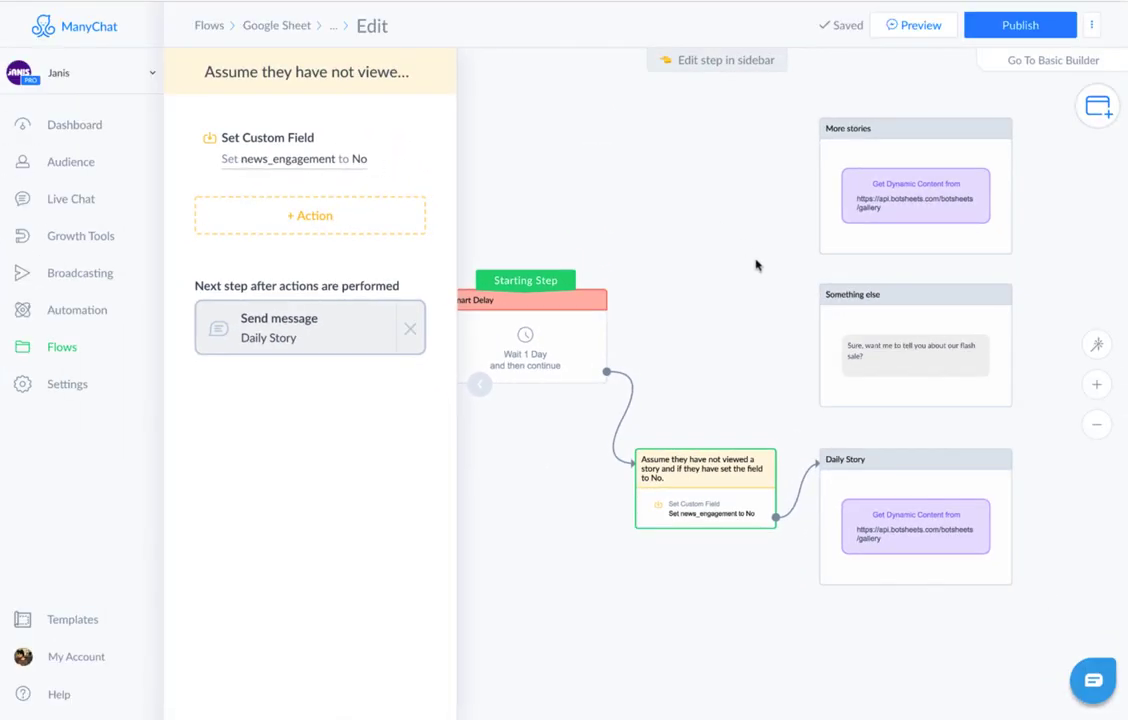
click(756, 265)
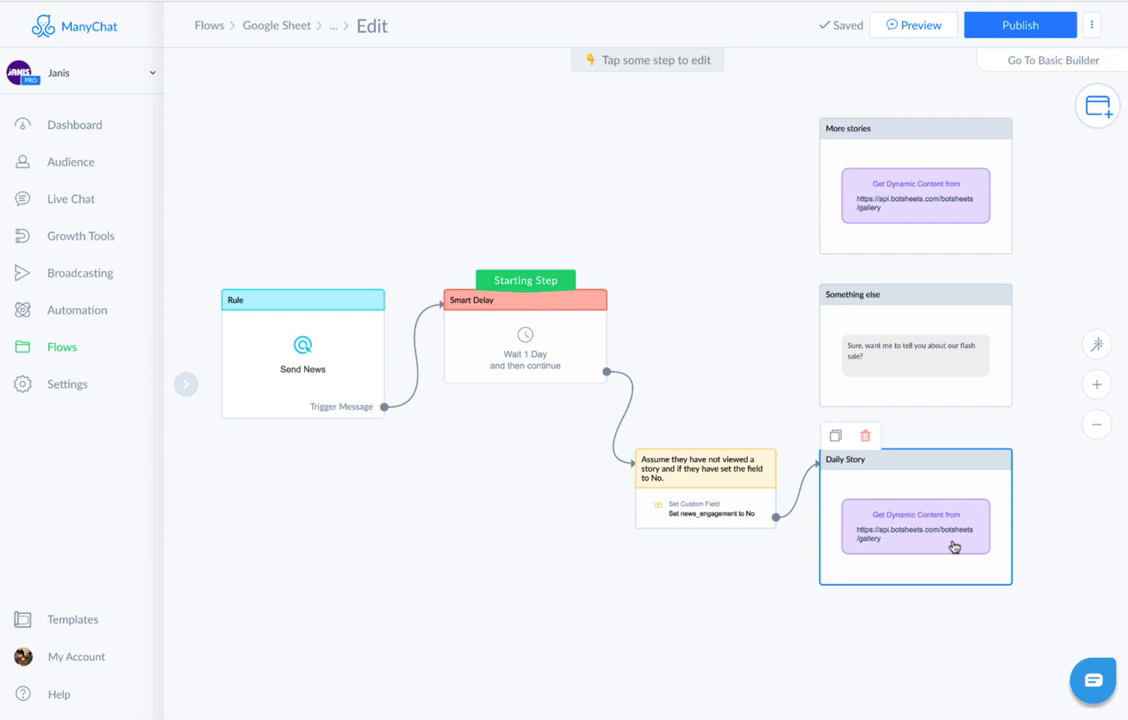
Open the Daily Story step's dynamic content request and examine its headers, including numResults.
click(953, 546)
click(326, 183)
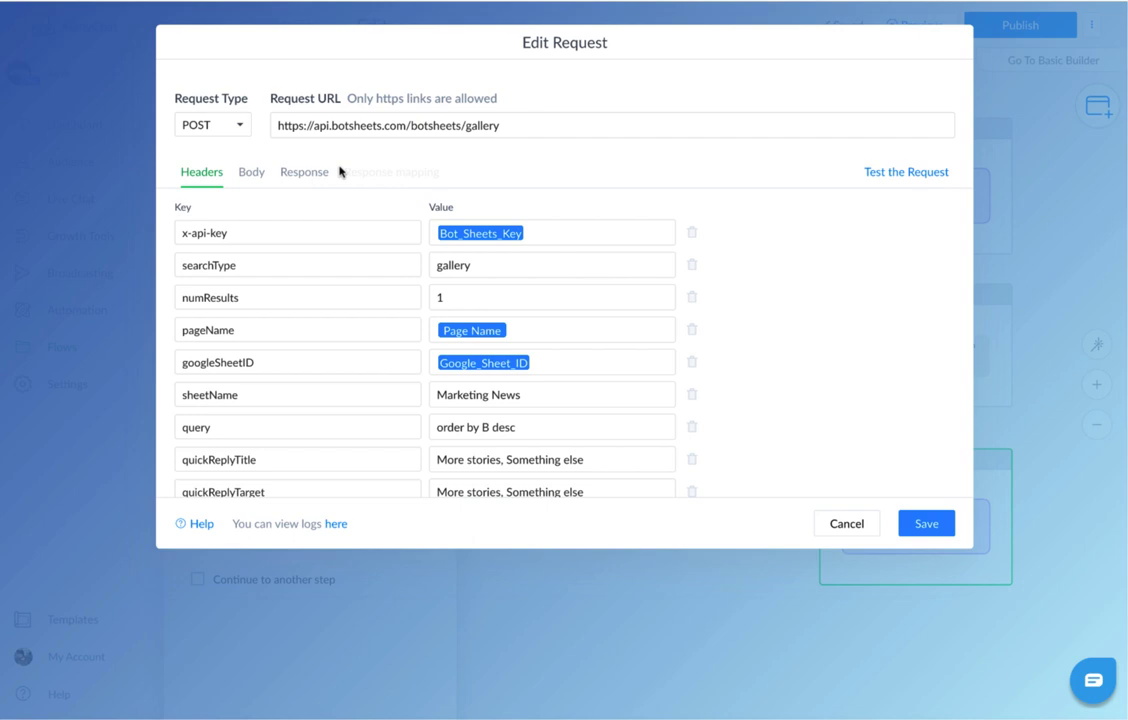
scroll(817, 368, down, 2)
scroll(817, 368, up, 2)
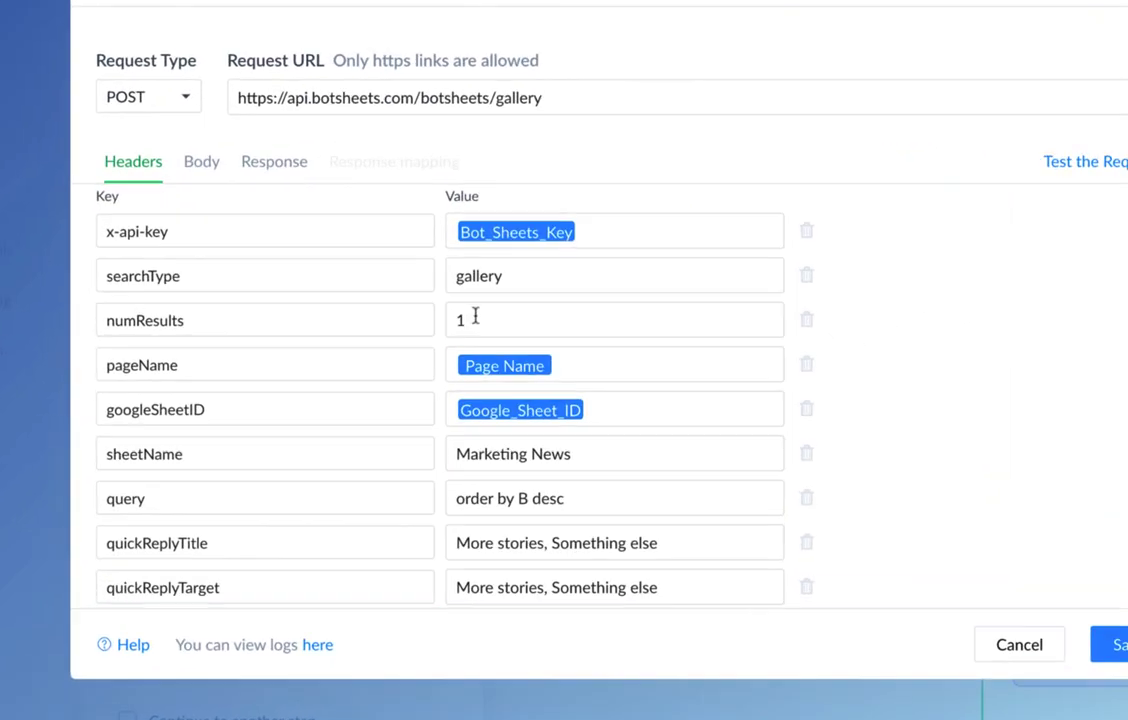
click(475, 316)
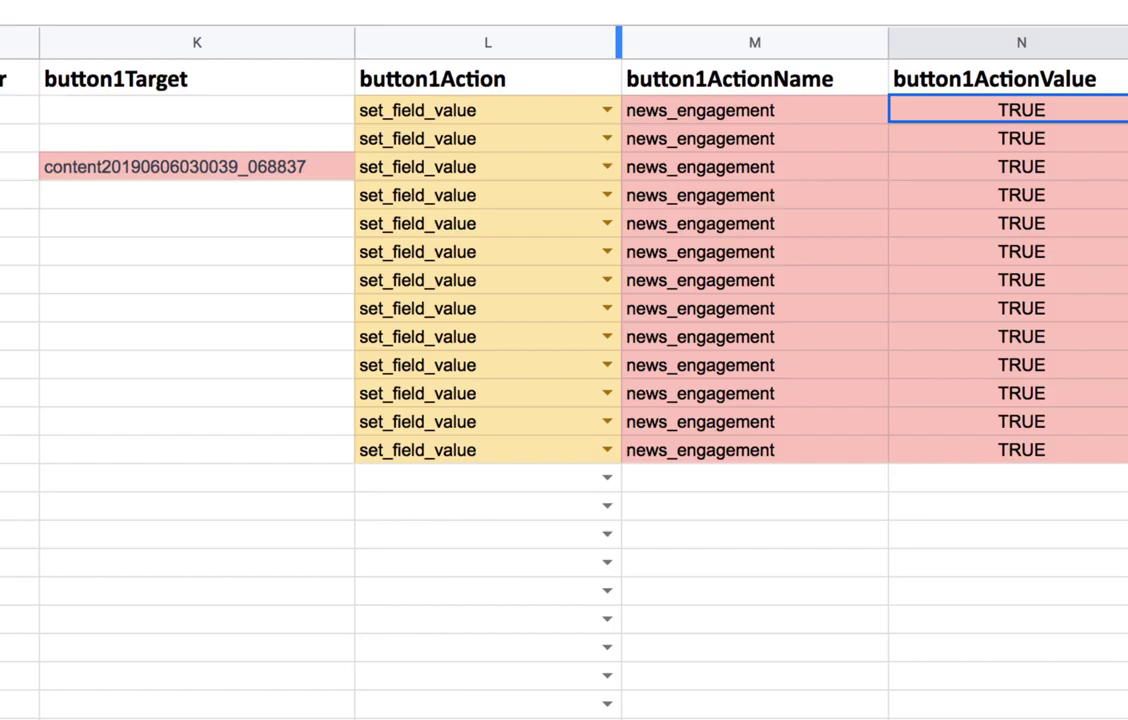
In the Google Sheet, set the active value of the "Some offer" row to TRUE.
scroll(30, 577, left, 15)
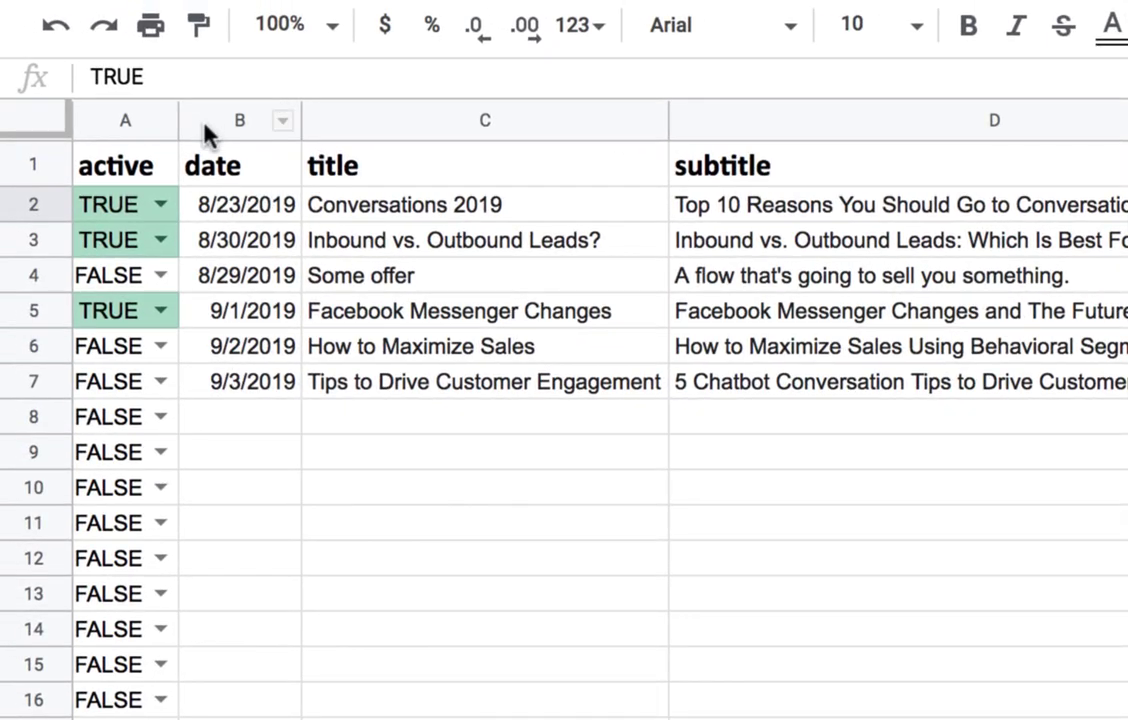
click(172, 118)
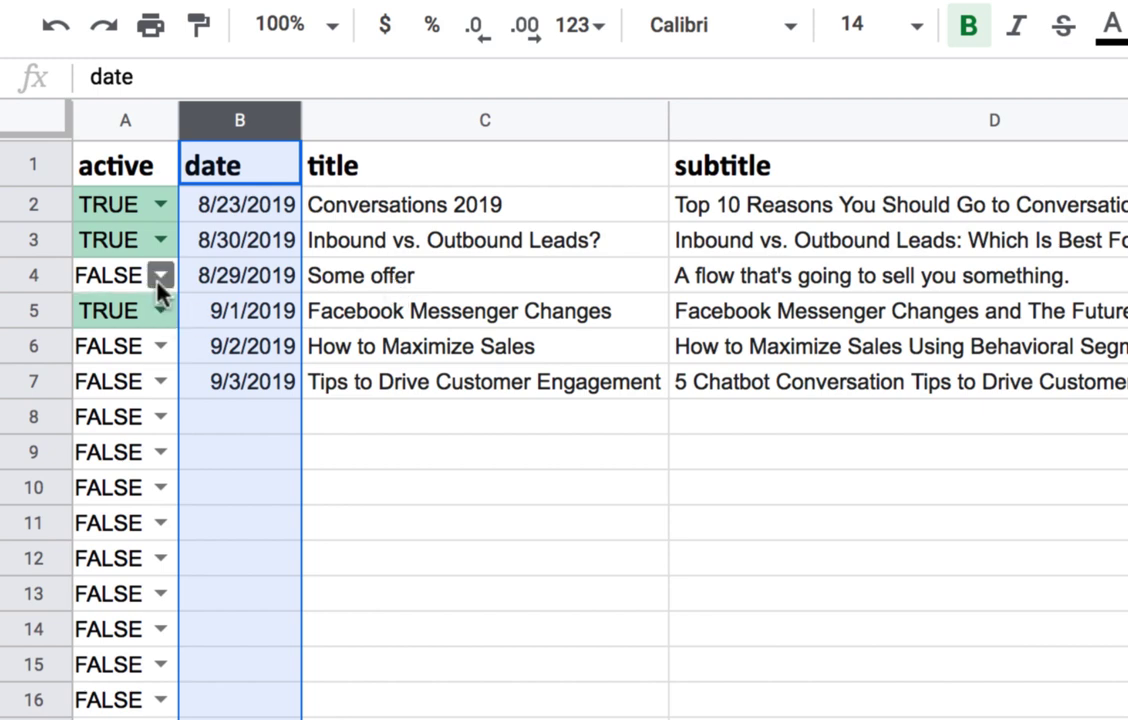
click(158, 280)
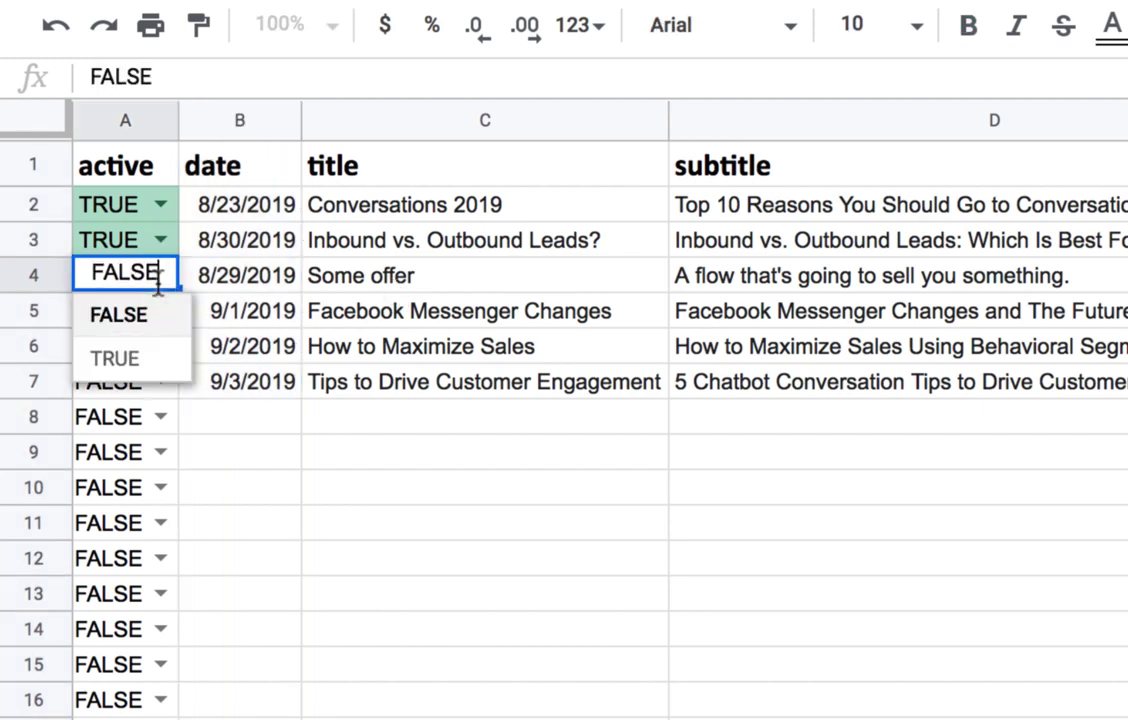
click(126, 362)
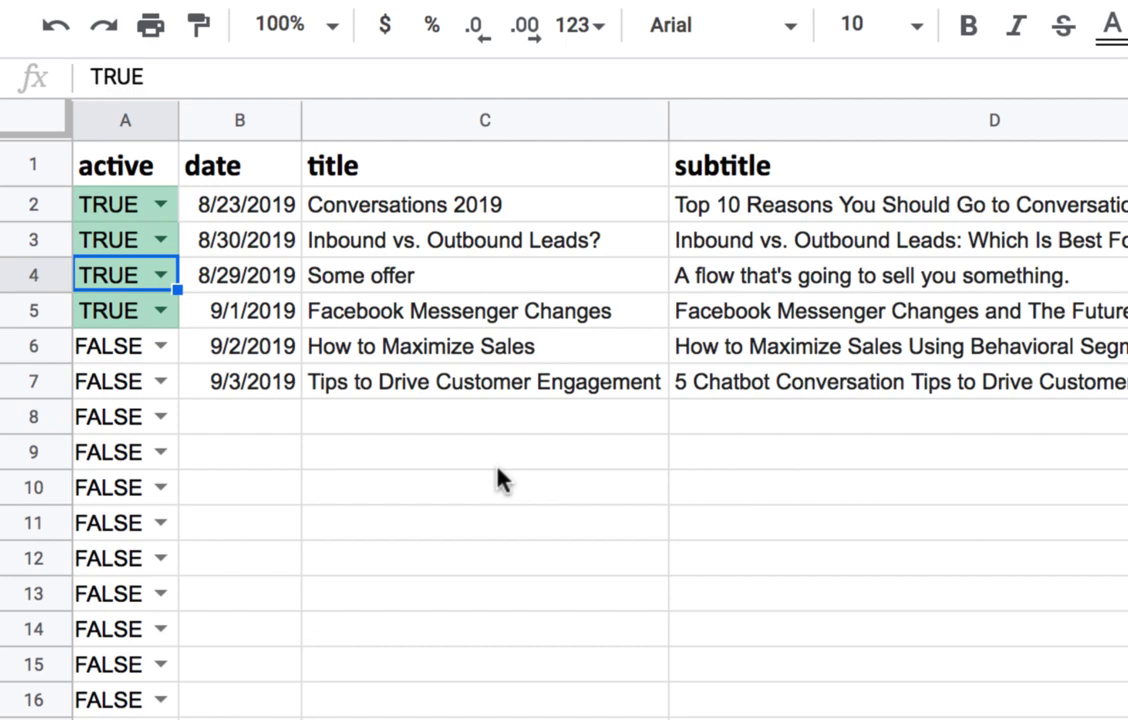
Check the button types available in addButton1 for the "Some offer" row.
key(Right)
key(Right)
key(Right)
key(Right)
key(Right)
key(Right)
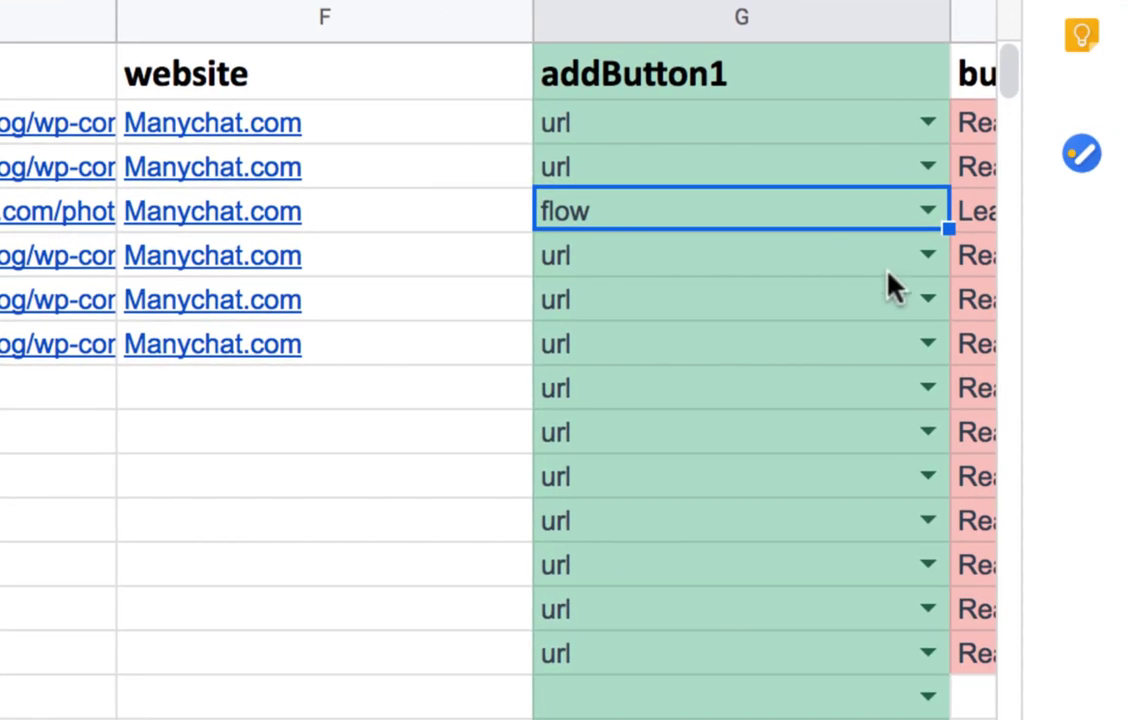
click(942, 211)
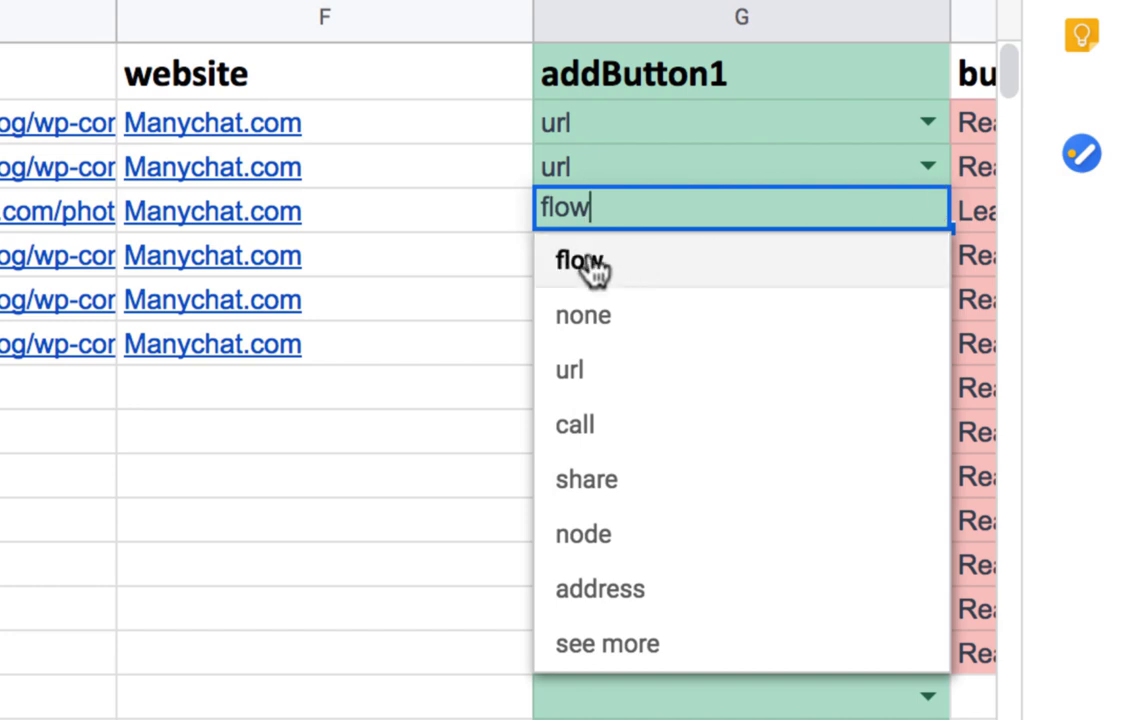
click(405, 230)
Check the flow content ID in the "Some offer" row's button1Target, and return to that row's active cell.
key(Right)
key(Right)
key(Right)
key(Right)
key(Right)
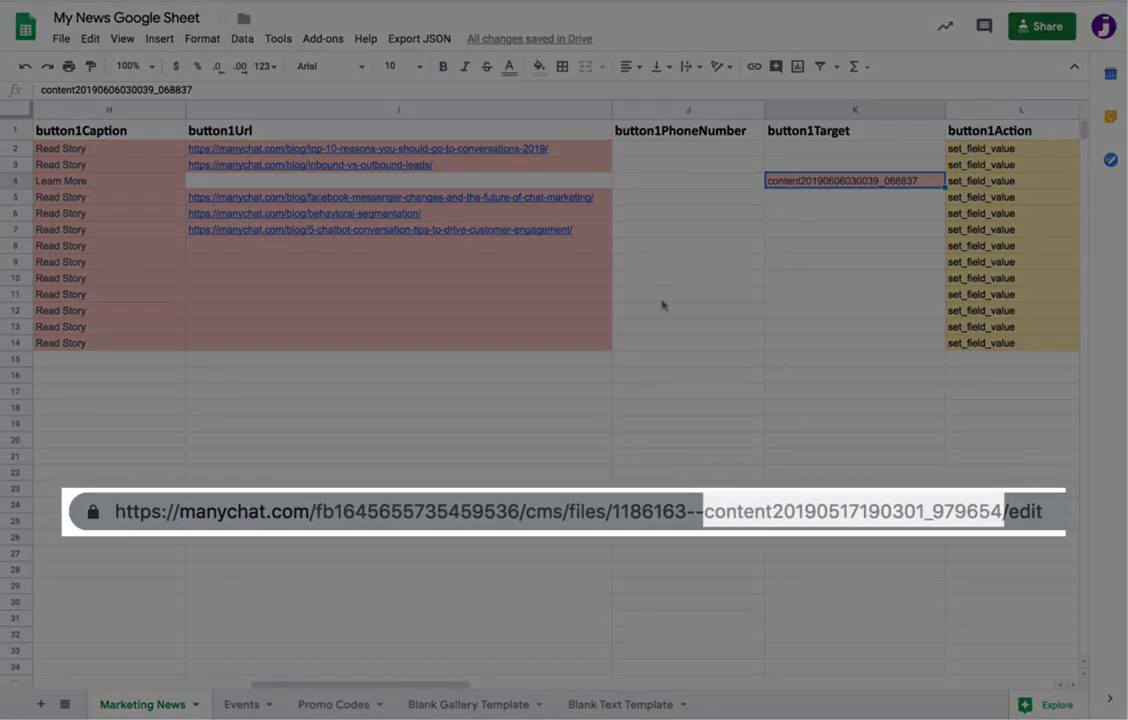
key(Left)
key(Left)
key(Left)
key(Left)
key(Left)
key(Left)
key(Left)
key(Left)
key(Left)
key(Left)
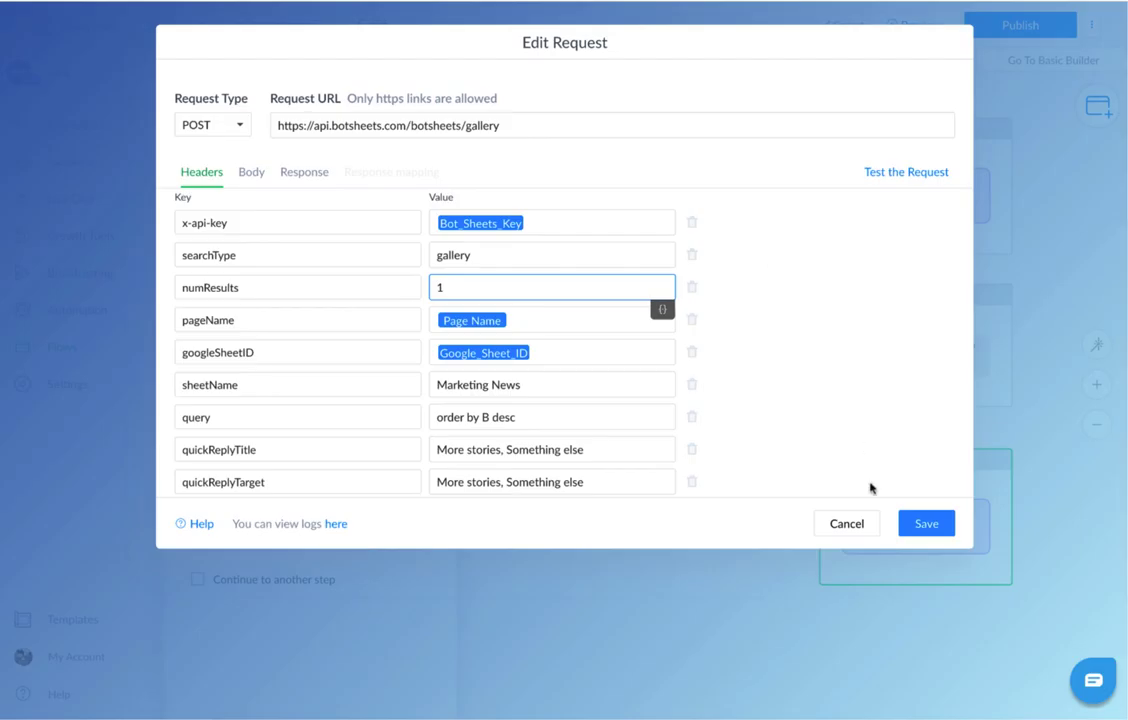
In ManyChat, close the request without saving and make the news_engagement custom field action the starting step.
click(850, 525)
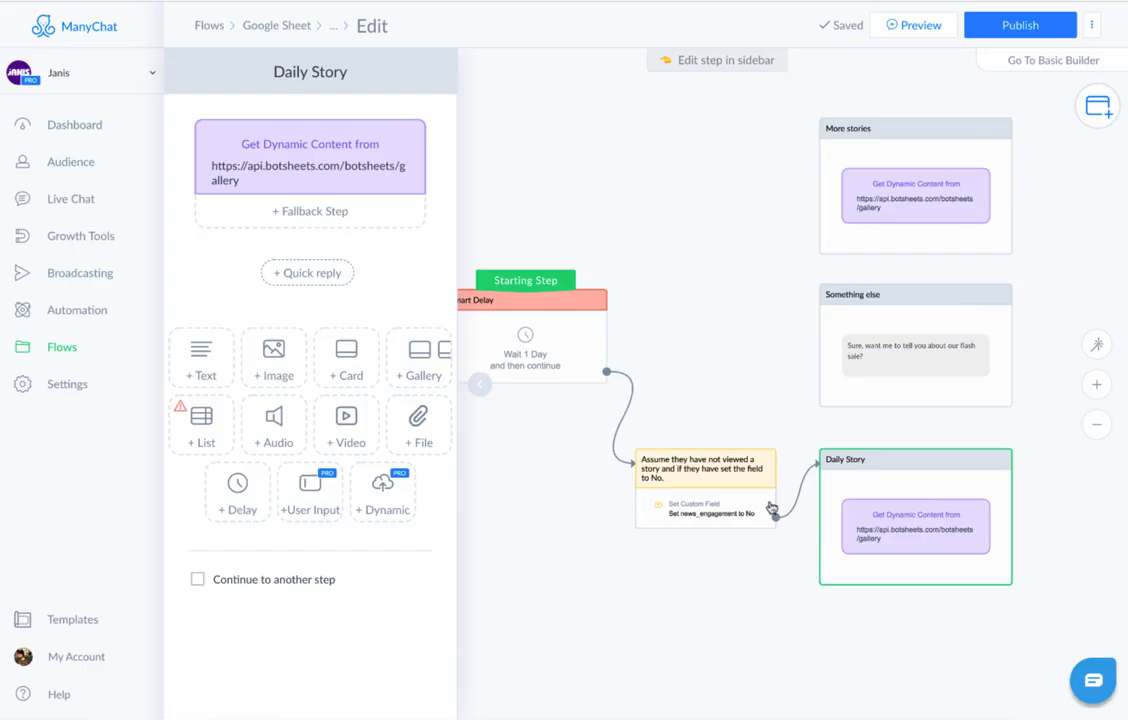
drag(562, 281, 732, 462)
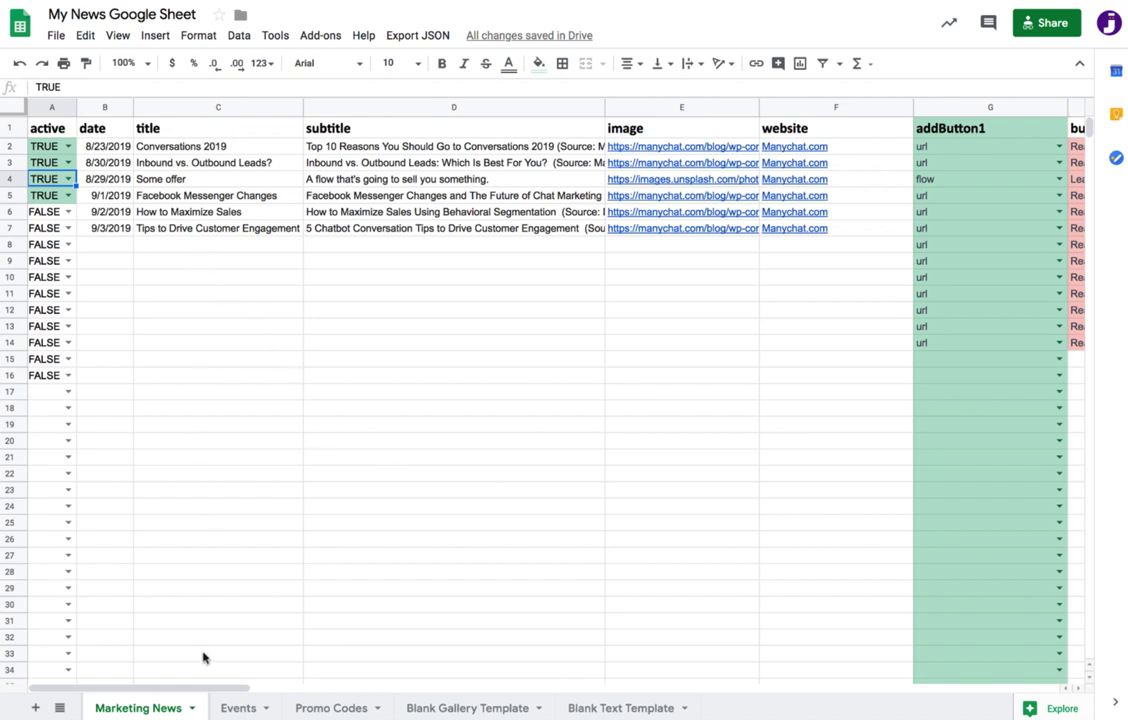
In the Google Sheet, set the active value of the "Some offer" row to FALSE.
click(68, 260)
click(67, 178)
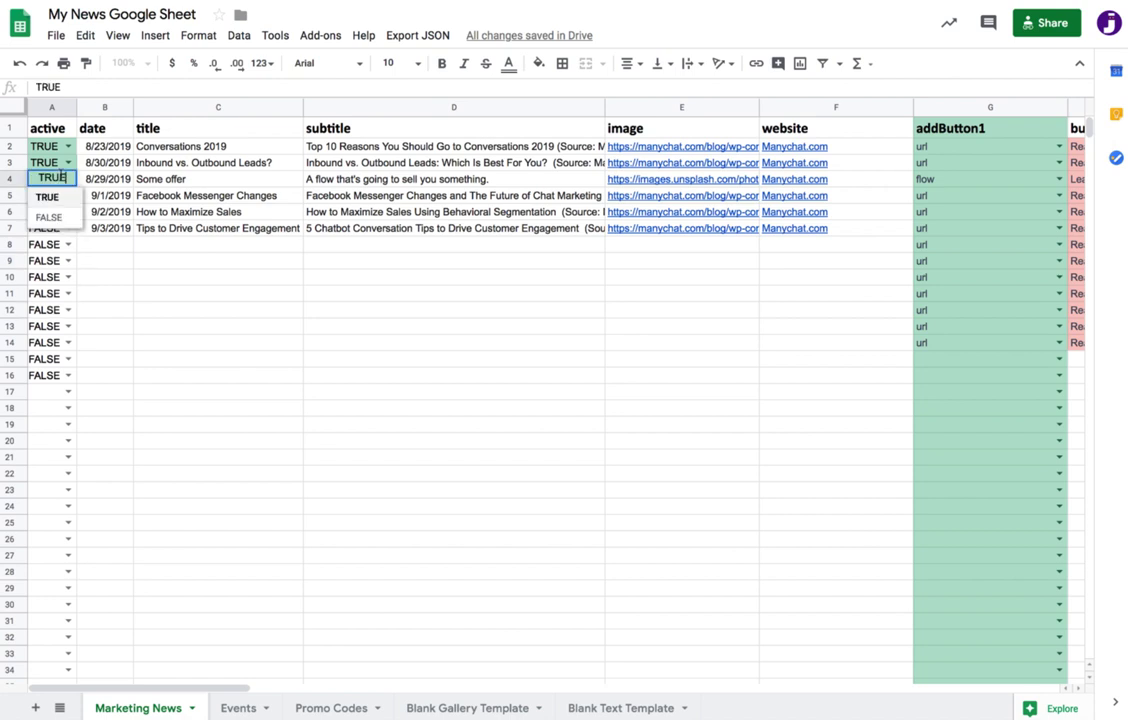
click(48, 217)
click(197, 311)
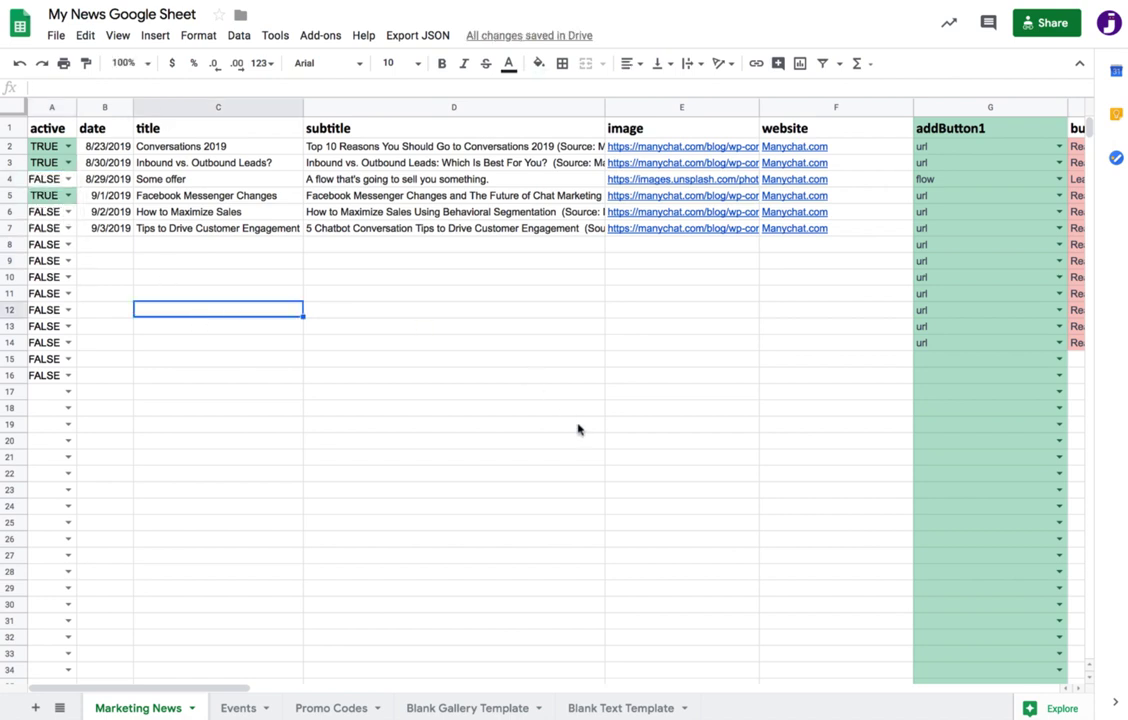